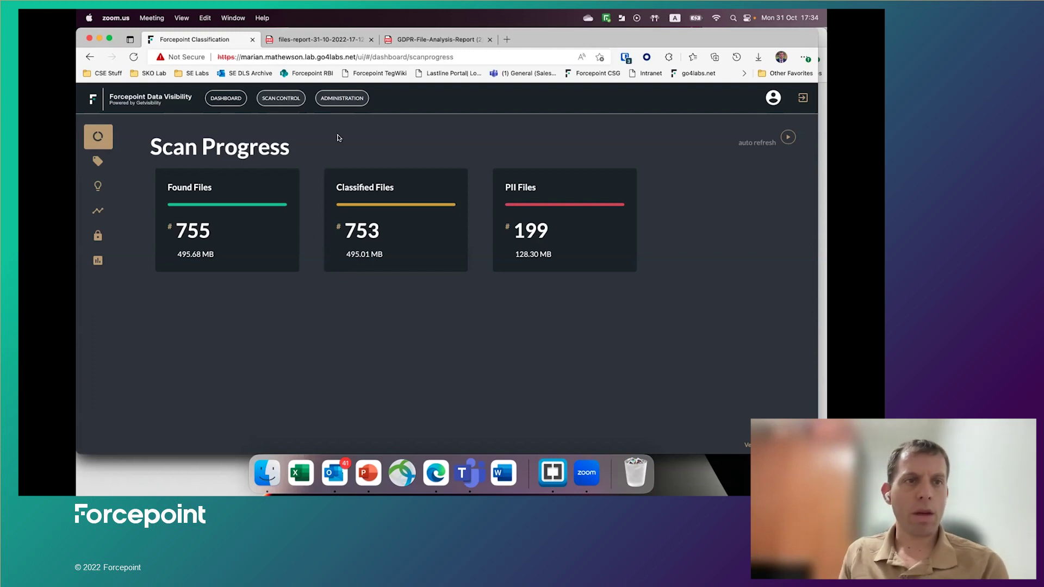
{"action": "left_click", "coordinate": [340, 101]}
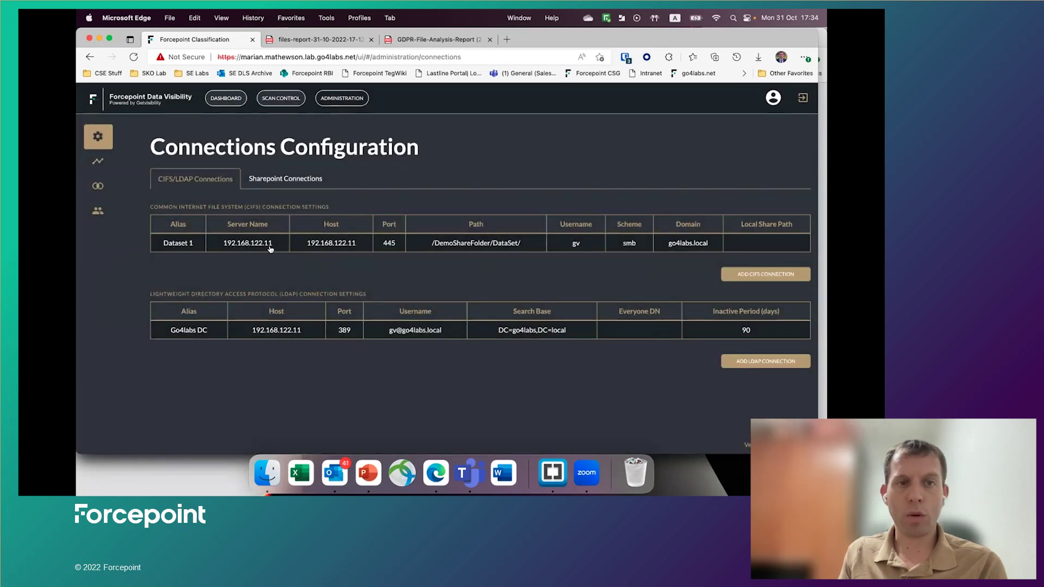
{"action": "left_click", "coordinate": [284, 100]}
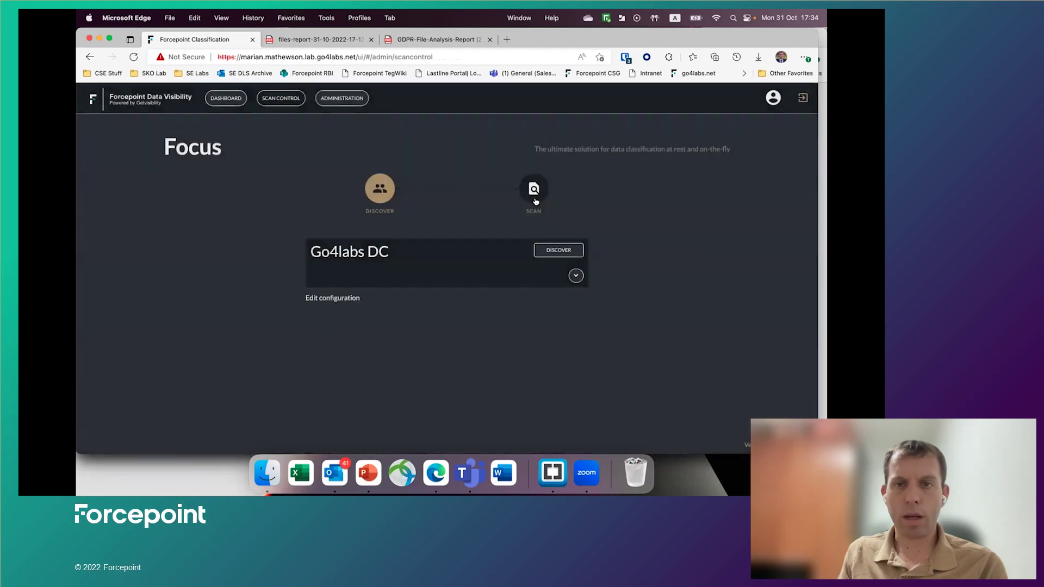
{"action": "left_click", "coordinate": [534, 199]}
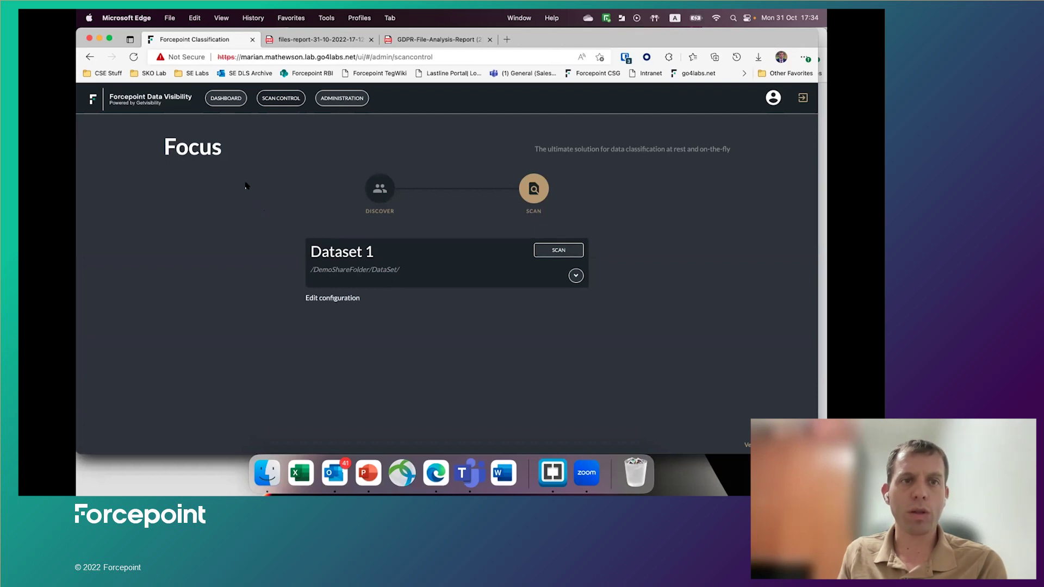
{"action": "left_click", "coordinate": [229, 101]}
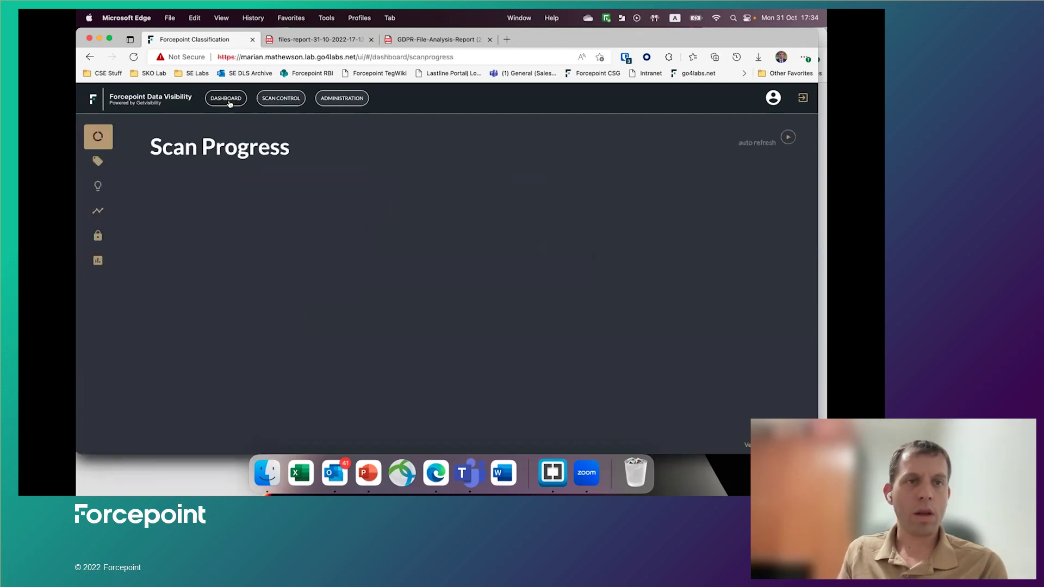
Show the Classification Tags table mapping document types like CV and Patent to sensitivity labels
{"action": "left_click", "coordinate": [96, 162]}
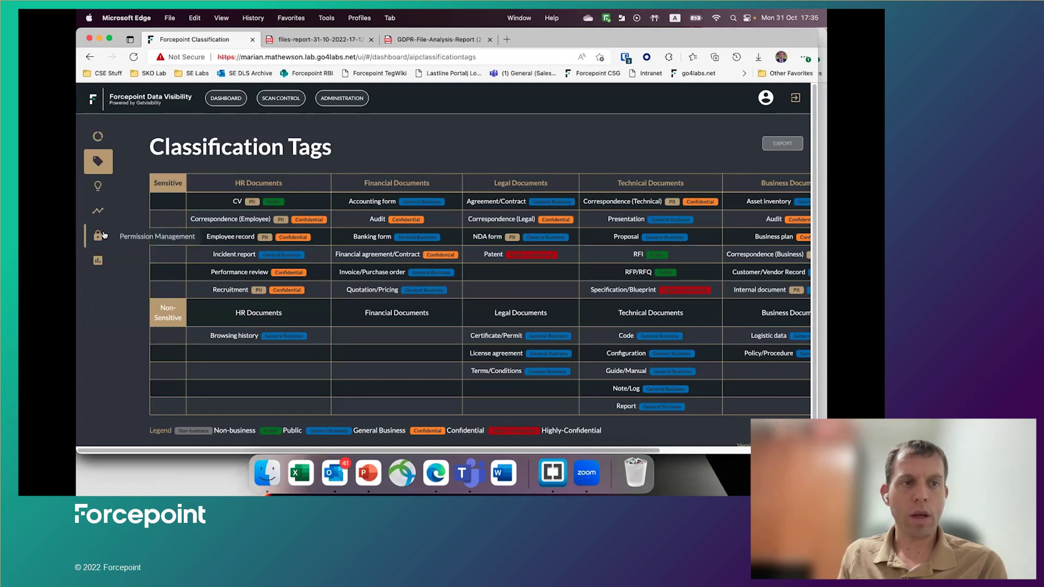
Bring up the files classification report PDF at page 12, File Classification Analysis, showing the Documents Categories chart
{"action": "left_click", "coordinate": [98, 260]}
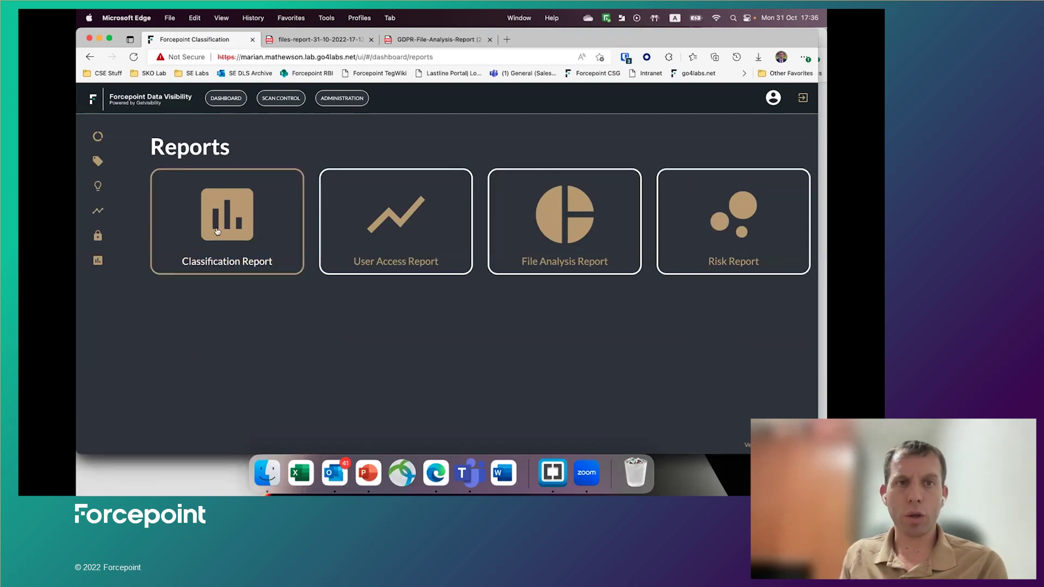
{"action": "left_click", "coordinate": [337, 42]}
{"action": "scroll", "coordinate": [383, 196], "scroll_direction": "up", "scroll_amount": 1}
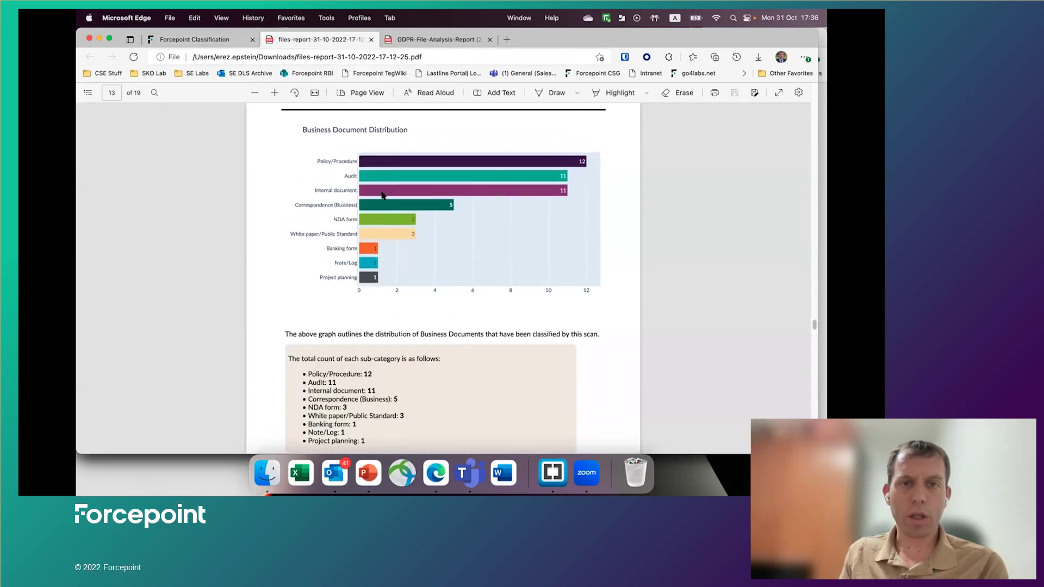
{"action": "scroll", "coordinate": [382, 196], "scroll_direction": "up", "scroll_amount": 1}
{"action": "scroll", "coordinate": [382, 196], "scroll_direction": "up", "scroll_amount": 1}
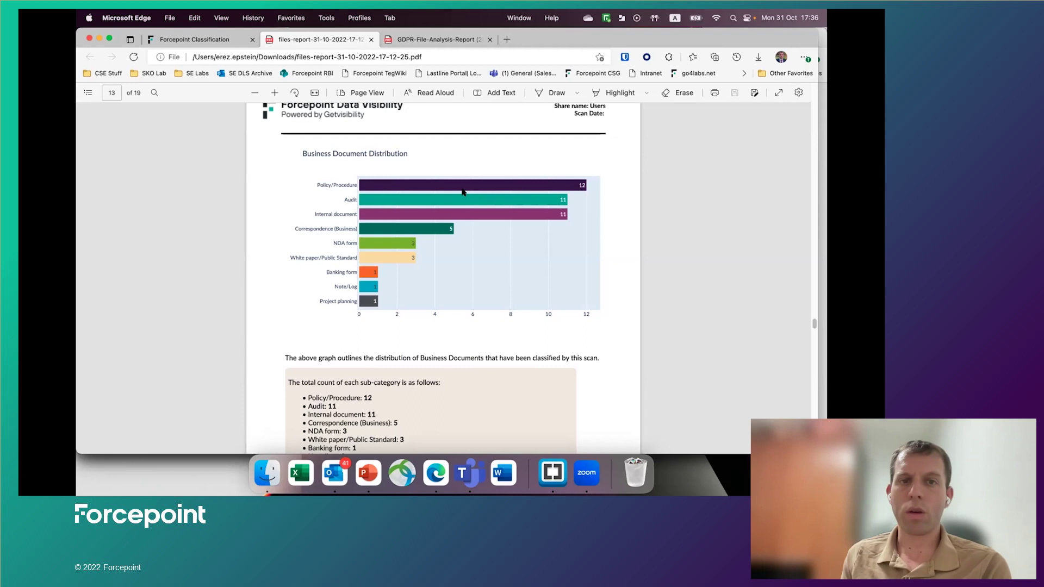
{"action": "scroll", "coordinate": [470, 301], "scroll_direction": "down", "scroll_amount": 3}
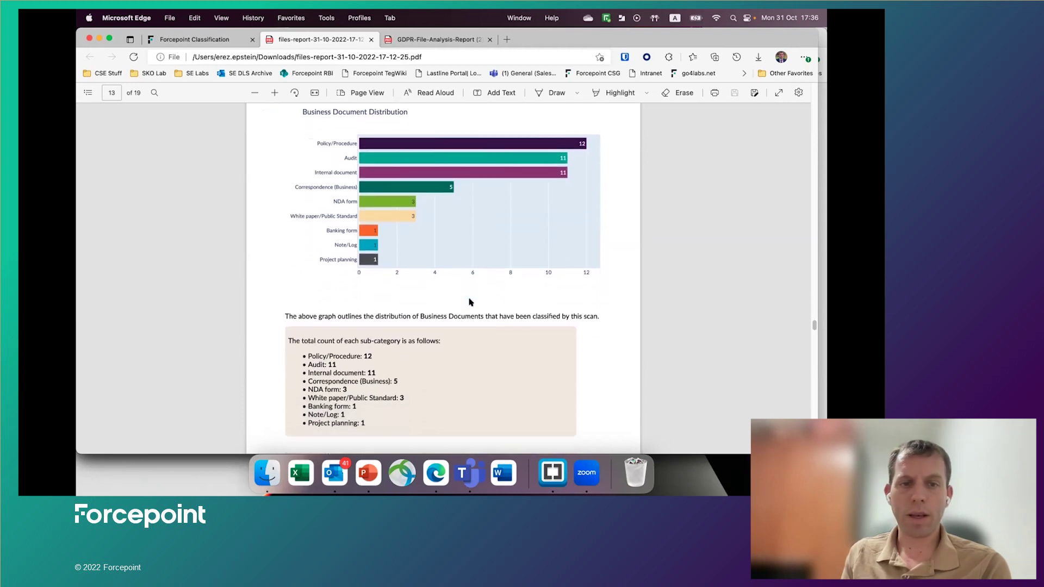
{"action": "scroll", "coordinate": [471, 302], "scroll_direction": "down", "scroll_amount": 1}
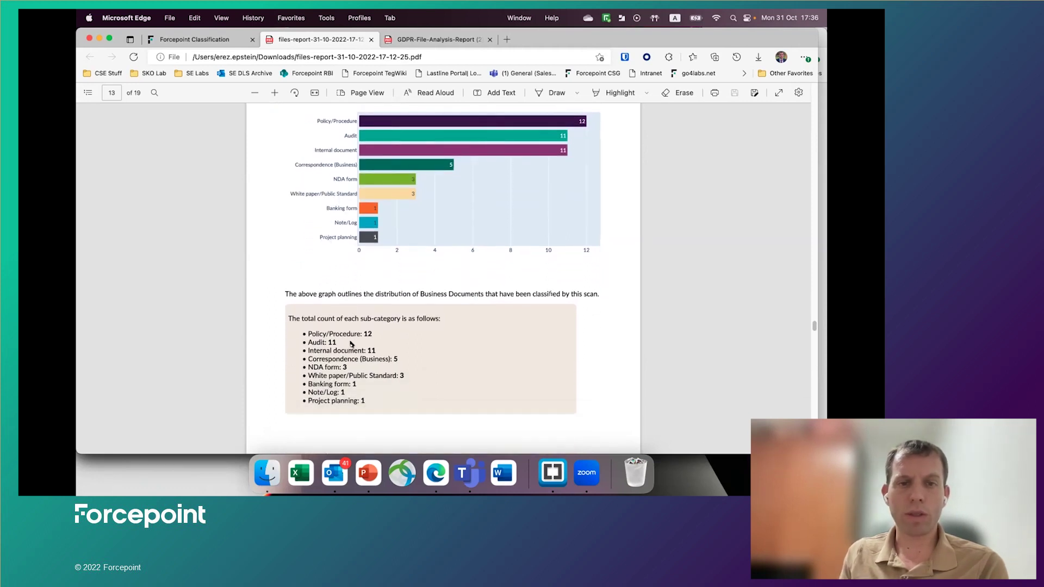
{"action": "scroll", "coordinate": [334, 359], "scroll_direction": "down", "scroll_amount": 10}
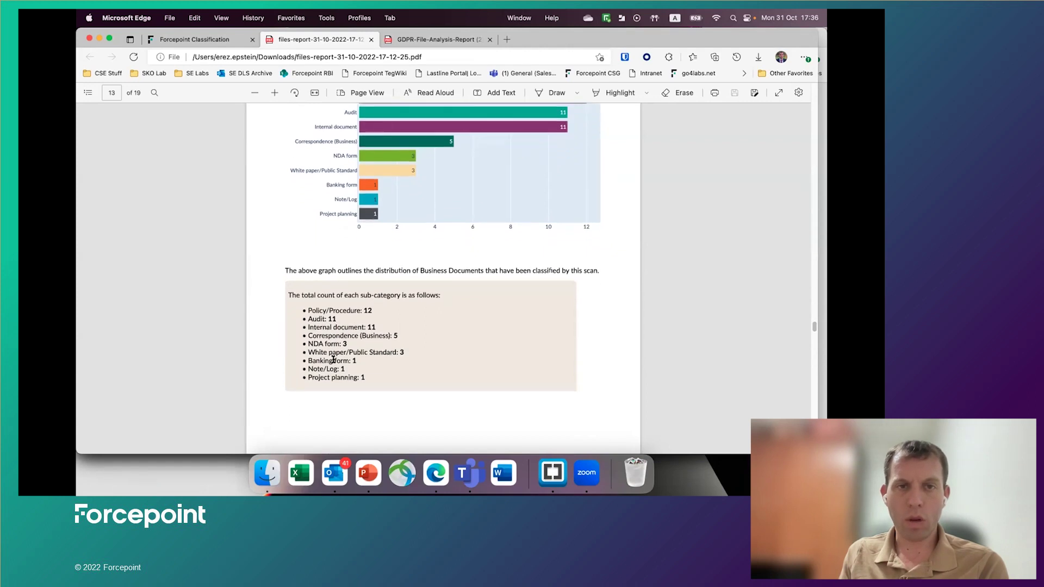
{"action": "scroll", "coordinate": [333, 359], "scroll_direction": "down", "scroll_amount": 10}
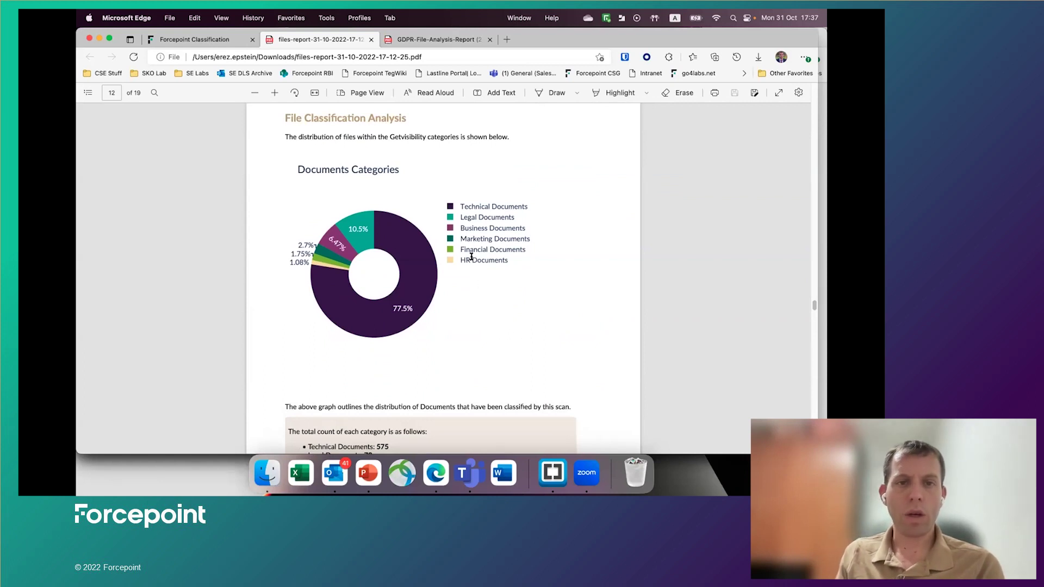
Scroll to the category counts: 575 Technical, 78 Legal, 48 Business, 20 Marketing, 13 Financial, 8 HR
{"action": "scroll", "coordinate": [473, 288], "scroll_direction": "down", "scroll_amount": 3}
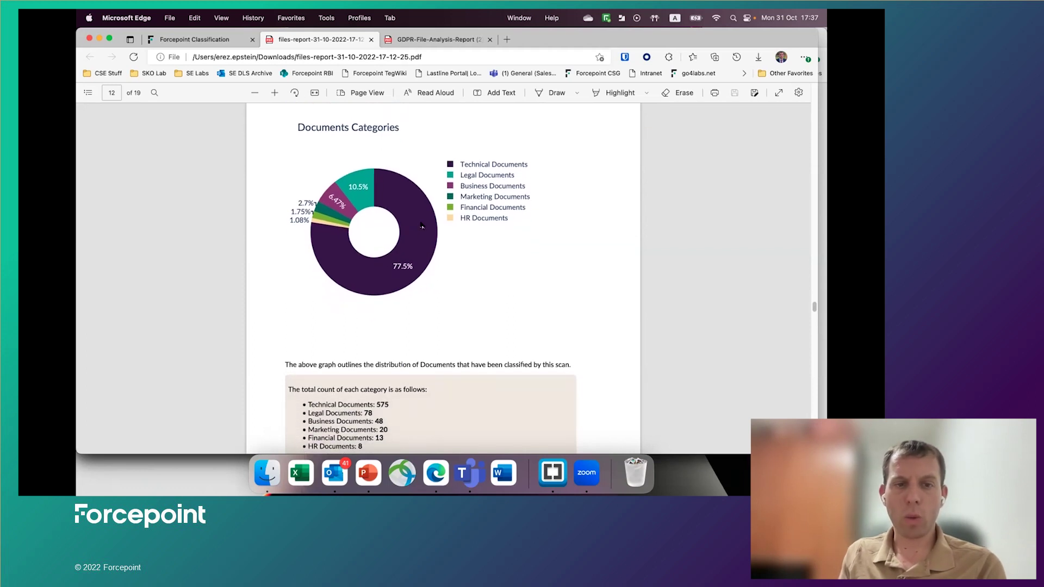
{"action": "scroll", "coordinate": [348, 375], "scroll_direction": "down", "scroll_amount": 2}
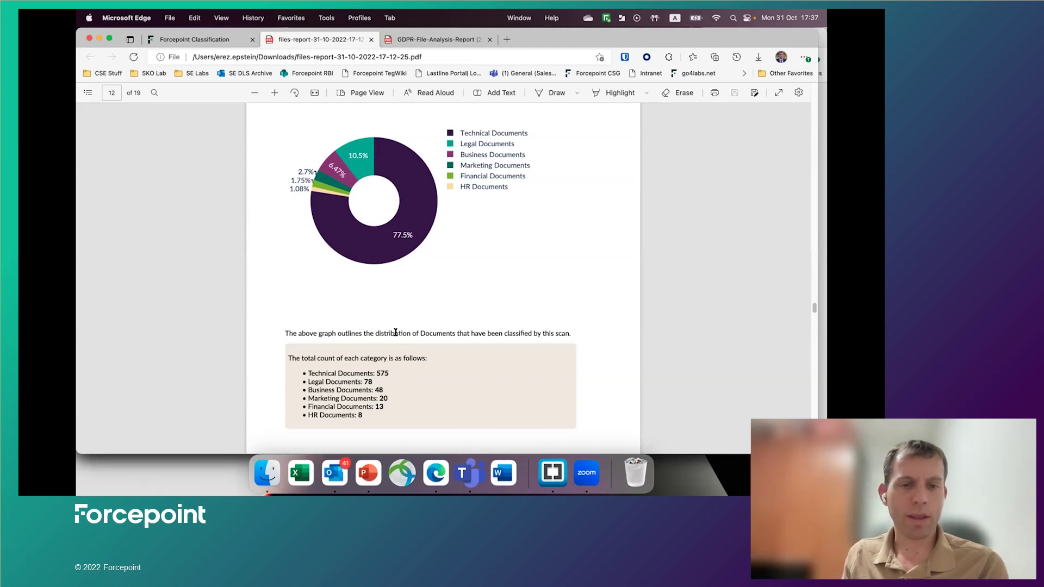
{"action": "scroll", "coordinate": [395, 332], "scroll_direction": "down", "scroll_amount": 2}
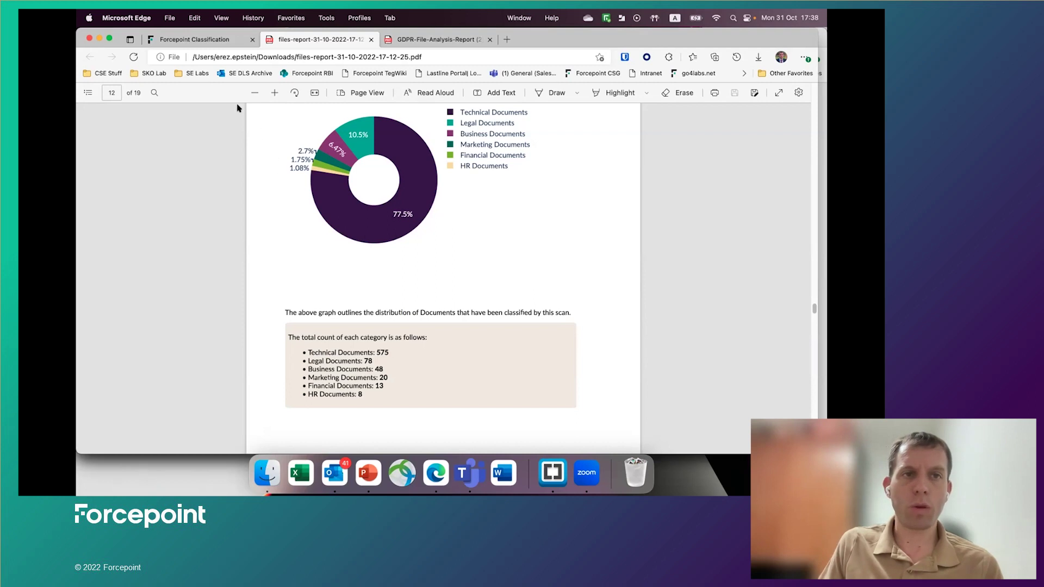
{"action": "left_click", "coordinate": [222, 41]}
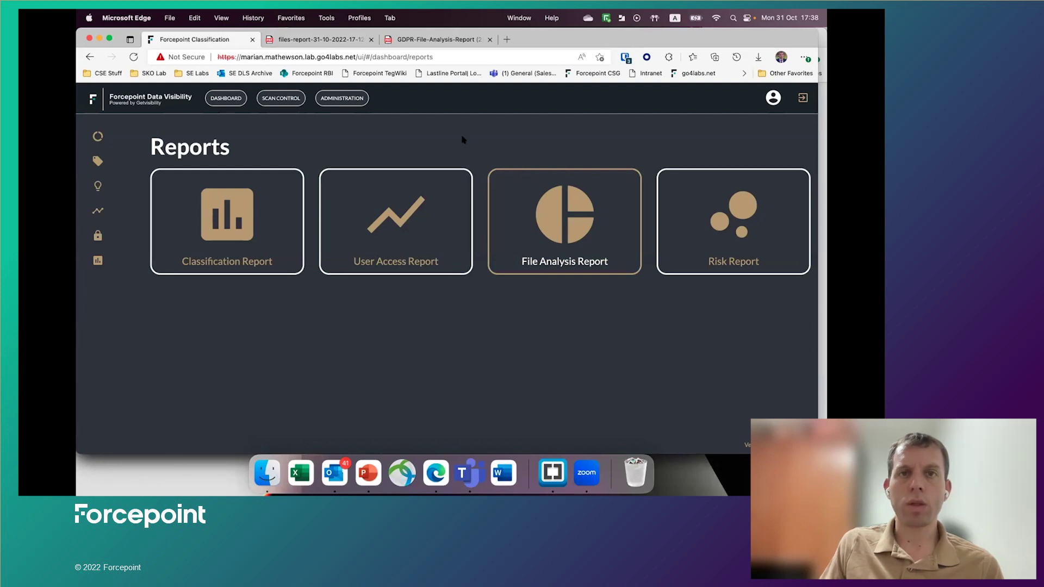
{"action": "left_click", "coordinate": [447, 40]}
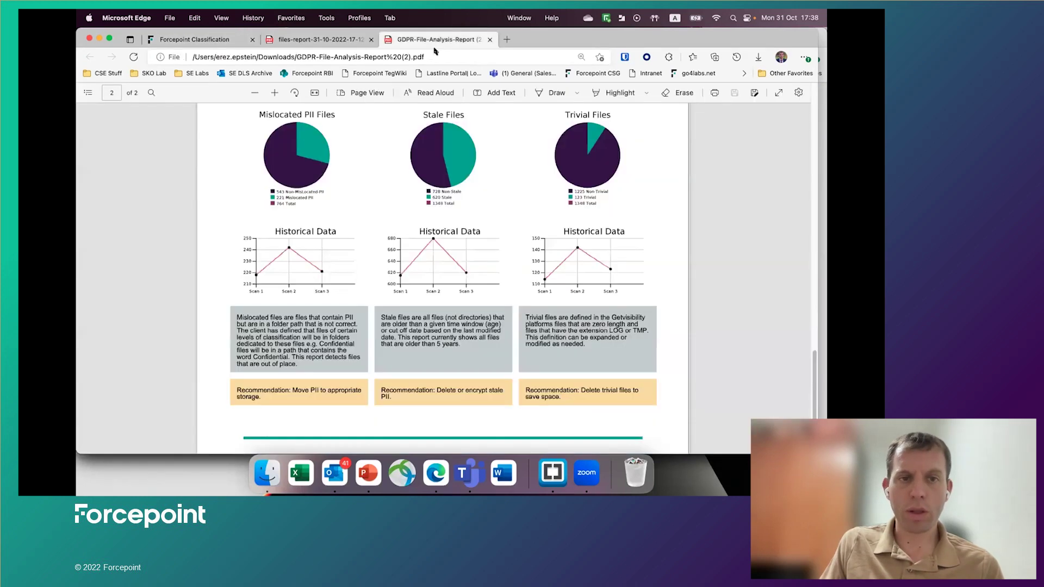
{"action": "scroll", "coordinate": [447, 166], "scroll_direction": "up", "scroll_amount": 5}
{"action": "scroll", "coordinate": [447, 166], "scroll_direction": "up", "scroll_amount": 1}
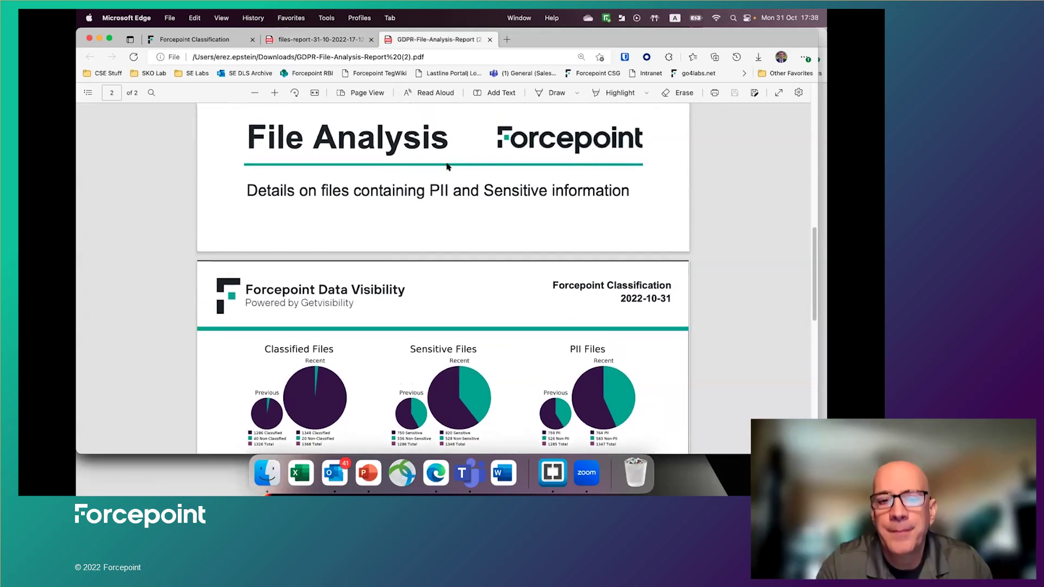
{"action": "scroll", "coordinate": [418, 212], "scroll_direction": "down", "scroll_amount": 2}
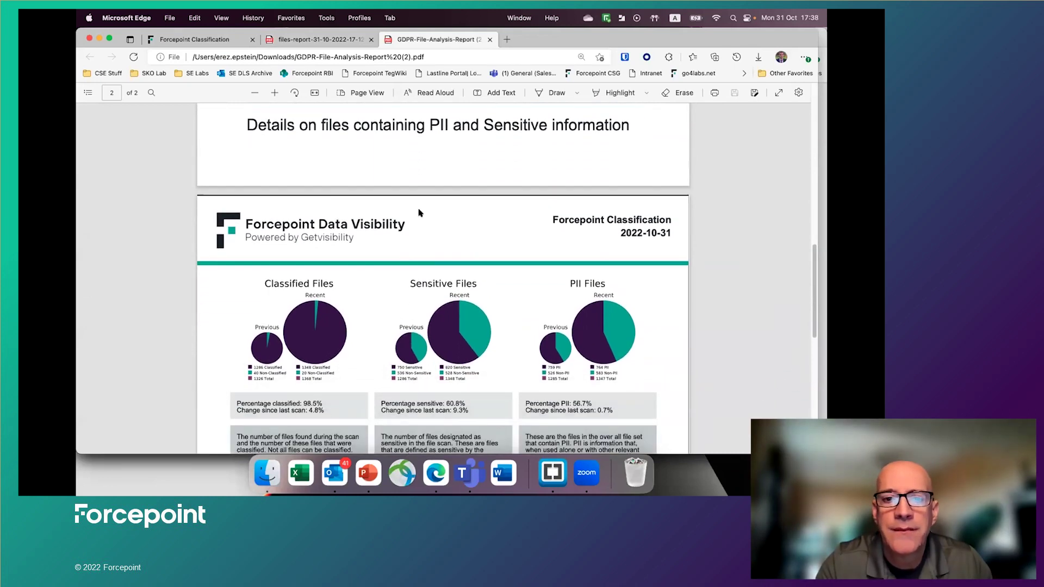
{"action": "scroll", "coordinate": [419, 212], "scroll_direction": "down", "scroll_amount": 5}
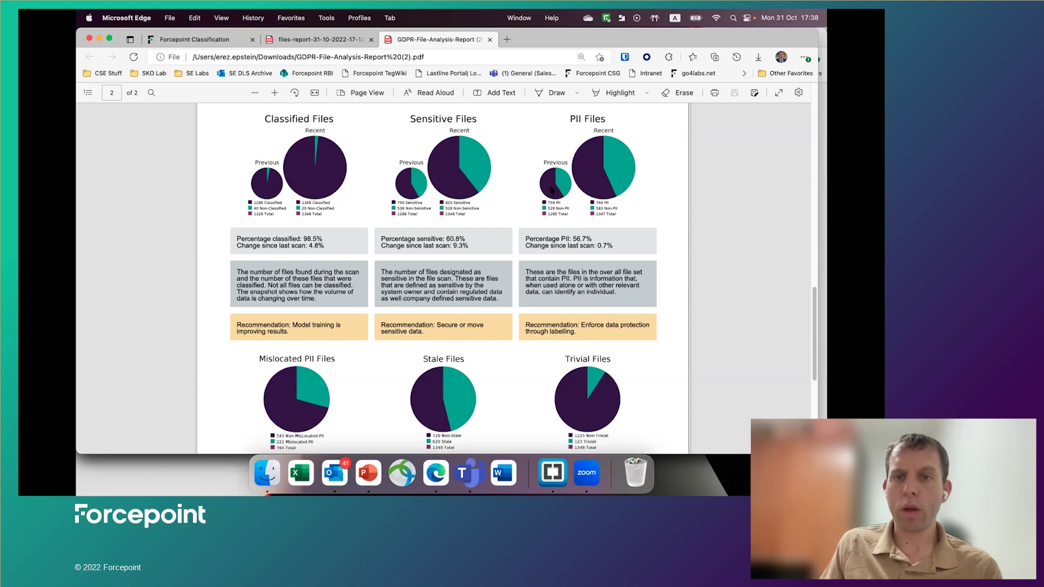
{"action": "scroll", "coordinate": [416, 240], "scroll_direction": "down", "scroll_amount": 2}
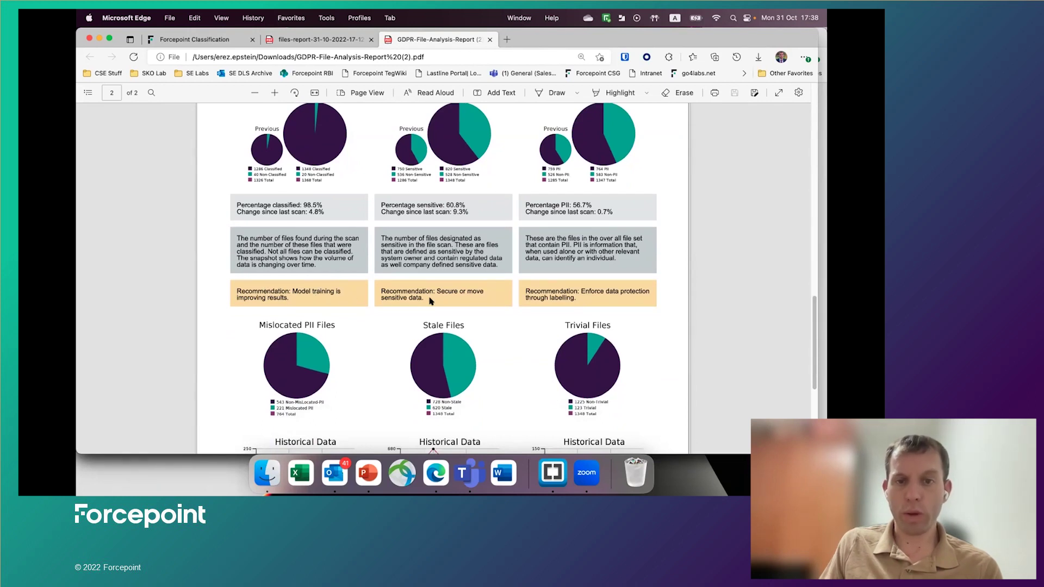
{"action": "scroll", "coordinate": [430, 301], "scroll_direction": "down", "scroll_amount": 6}
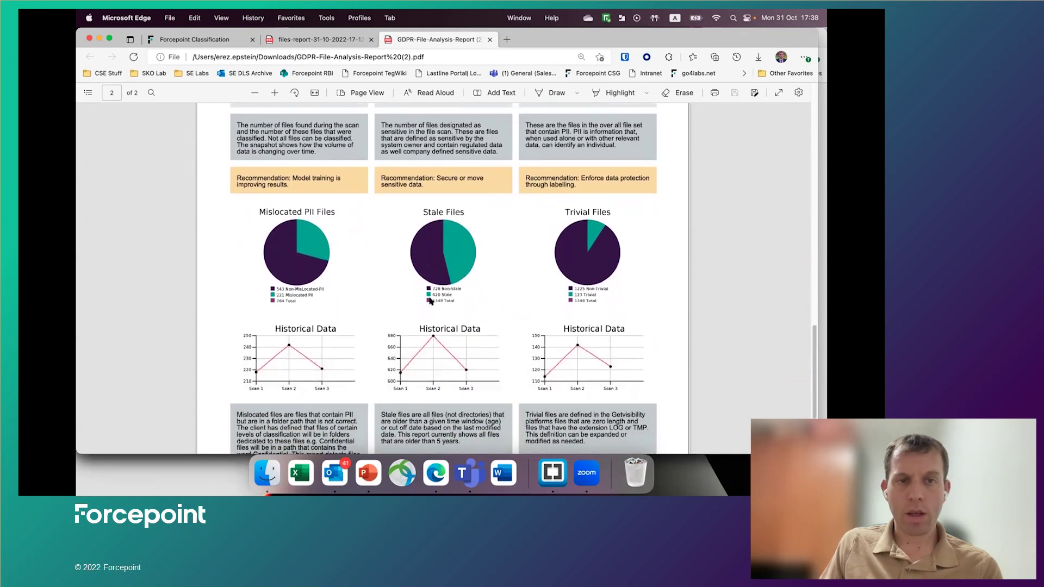
{"action": "scroll", "coordinate": [429, 301], "scroll_direction": "down", "scroll_amount": 4}
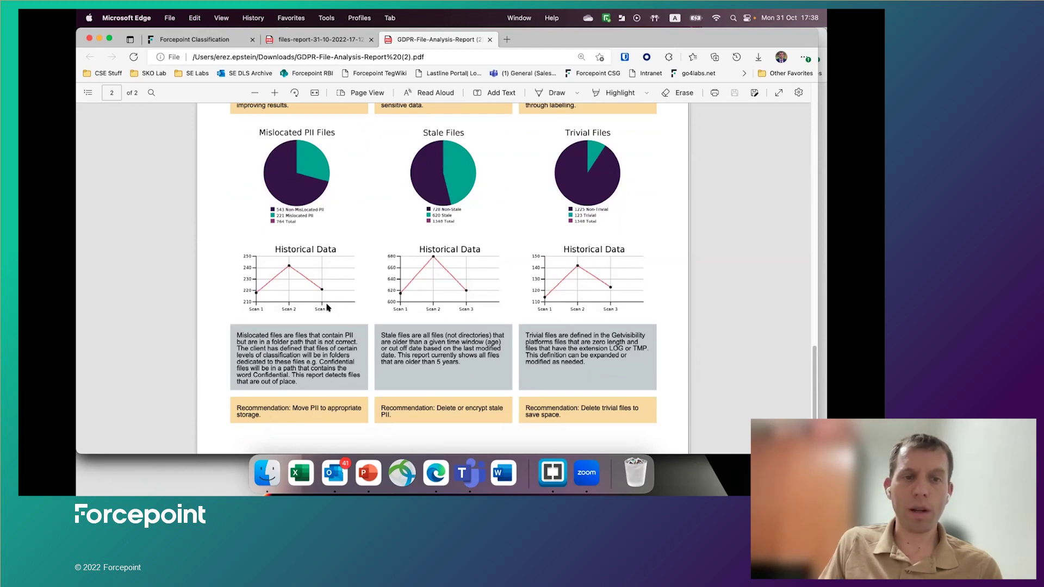
{"action": "scroll", "coordinate": [287, 342], "scroll_direction": "down", "scroll_amount": 2}
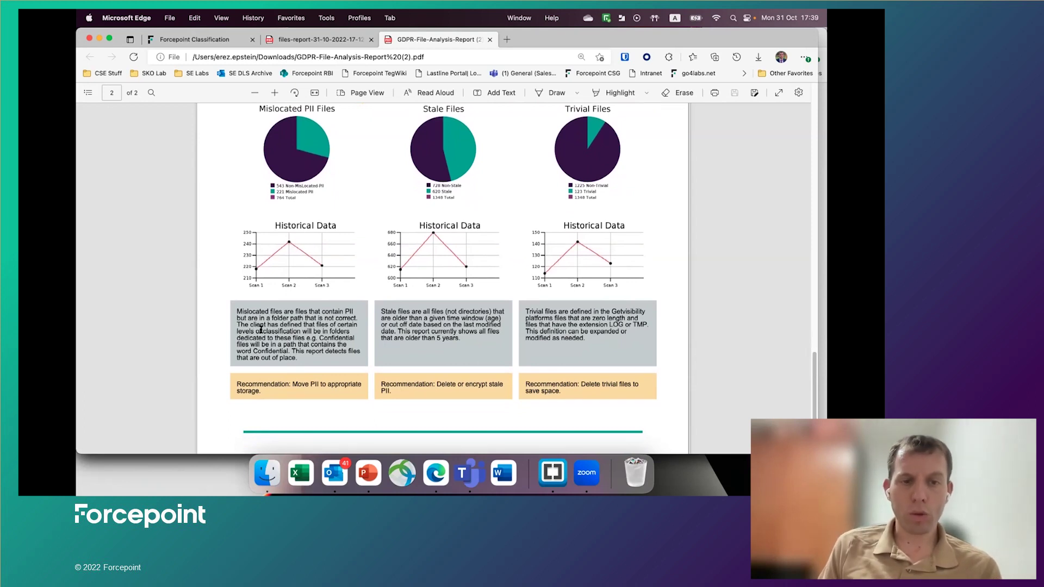
{"action": "scroll", "coordinate": [261, 329], "scroll_direction": "down", "scroll_amount": 1}
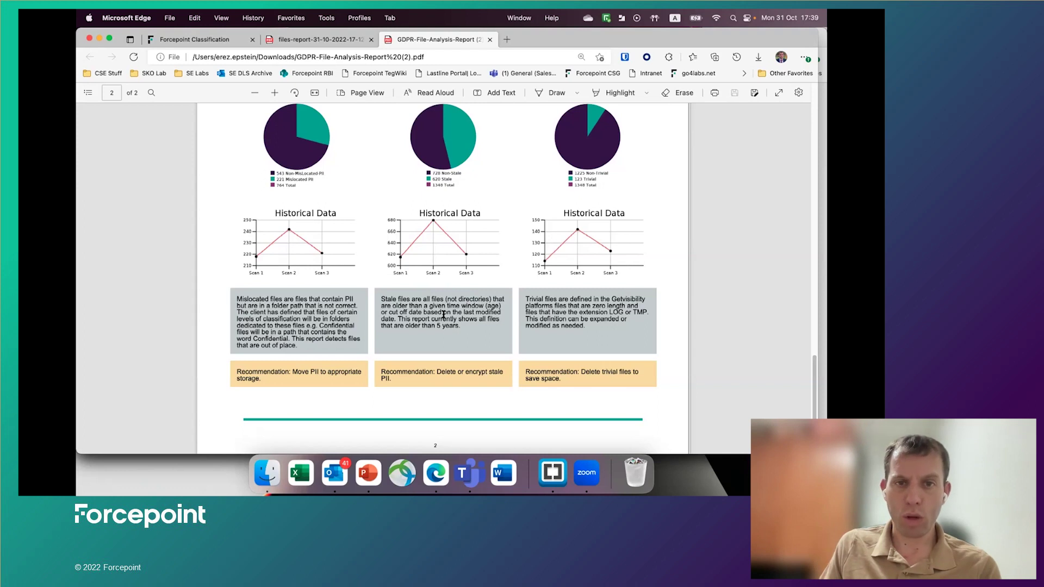
{"action": "scroll", "coordinate": [444, 314], "scroll_direction": "up", "scroll_amount": 2}
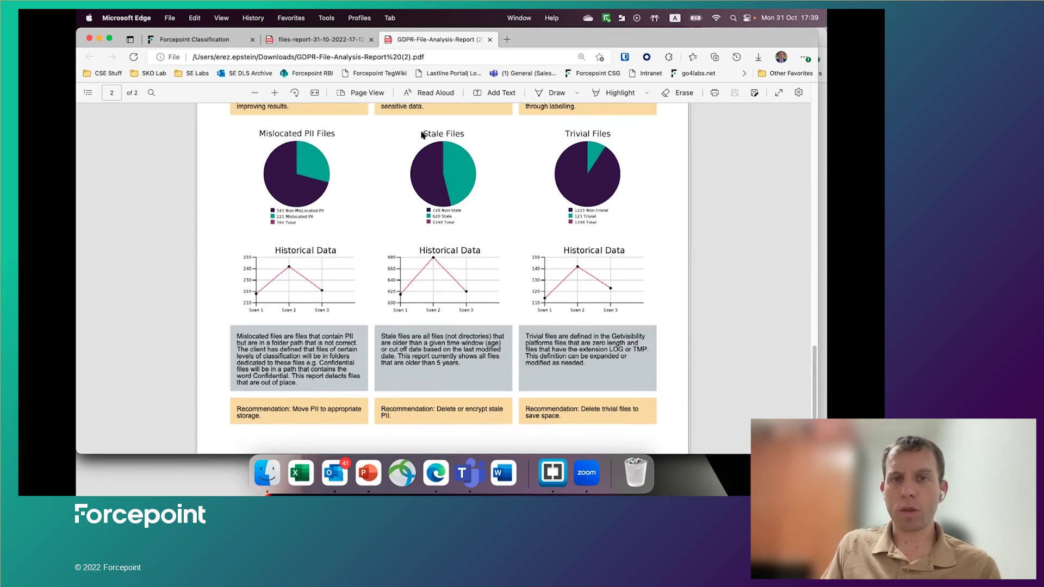
{"action": "scroll", "coordinate": [465, 245], "scroll_direction": "up", "scroll_amount": 1}
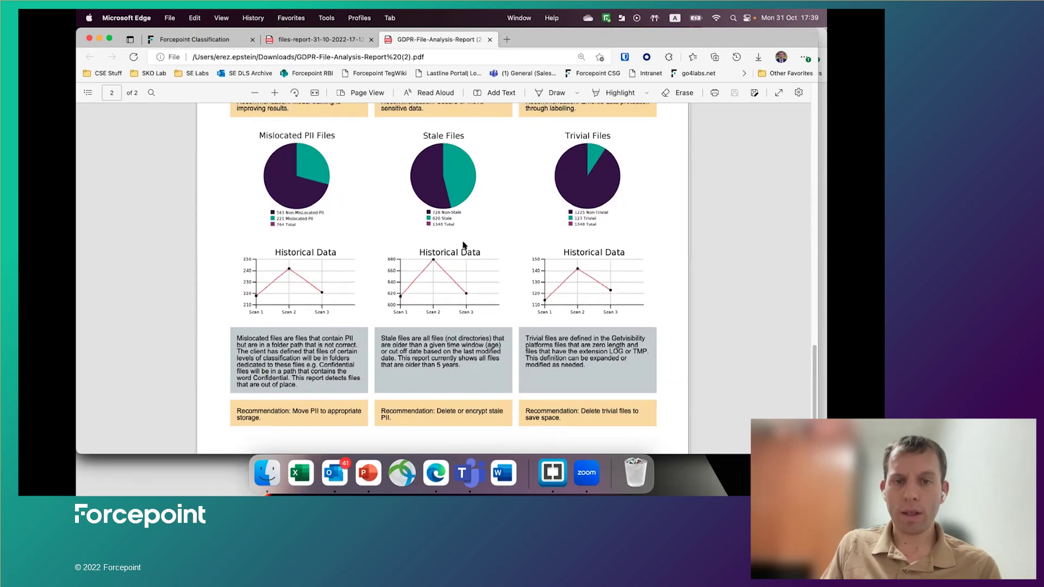
{"action": "scroll", "coordinate": [462, 246], "scroll_direction": "down", "scroll_amount": 3}
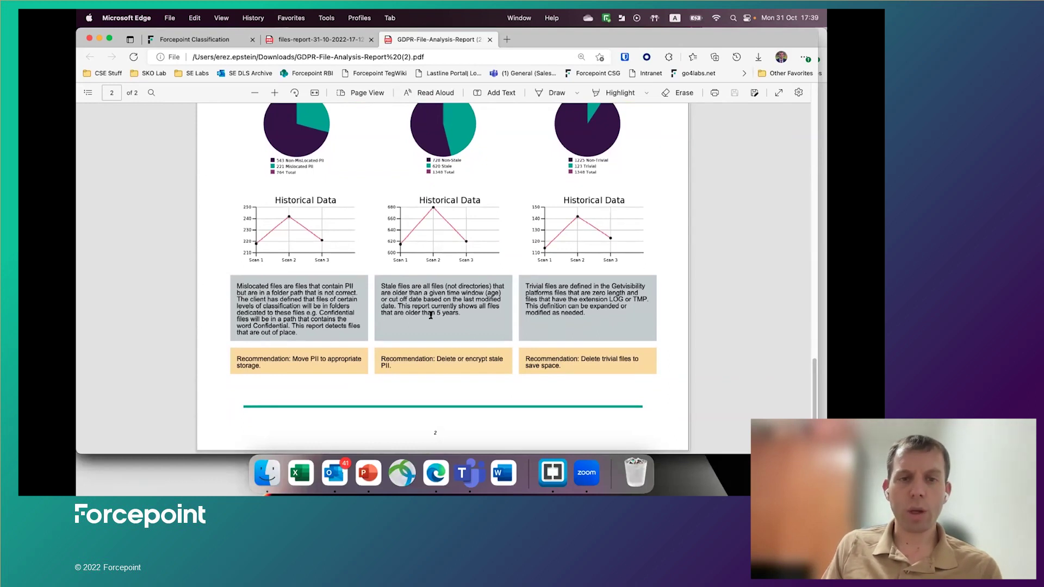
{"action": "scroll", "coordinate": [431, 316], "scroll_direction": "down", "scroll_amount": 1}
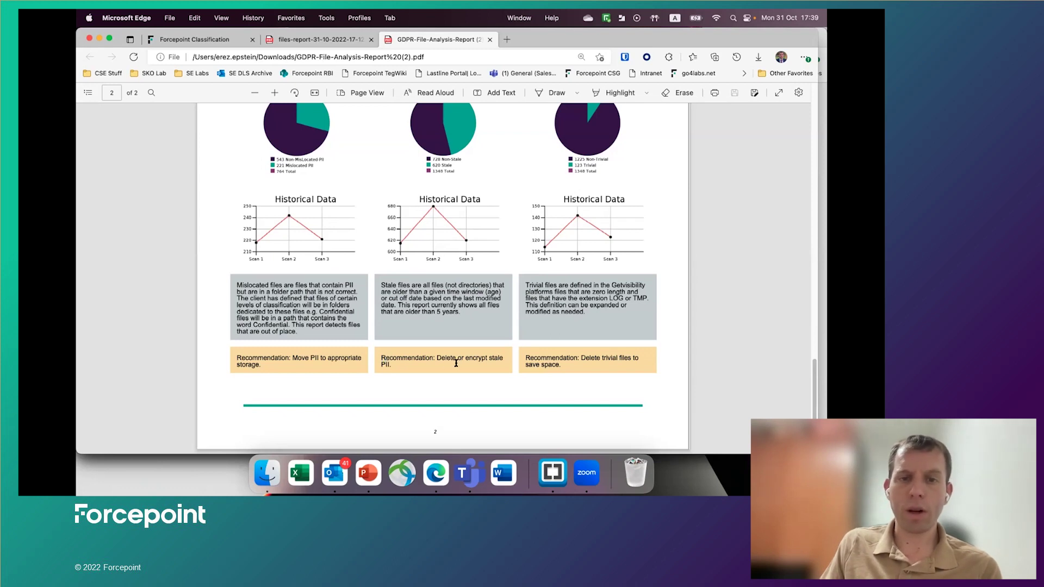
{"action": "scroll", "coordinate": [455, 363], "scroll_direction": "up", "scroll_amount": 2}
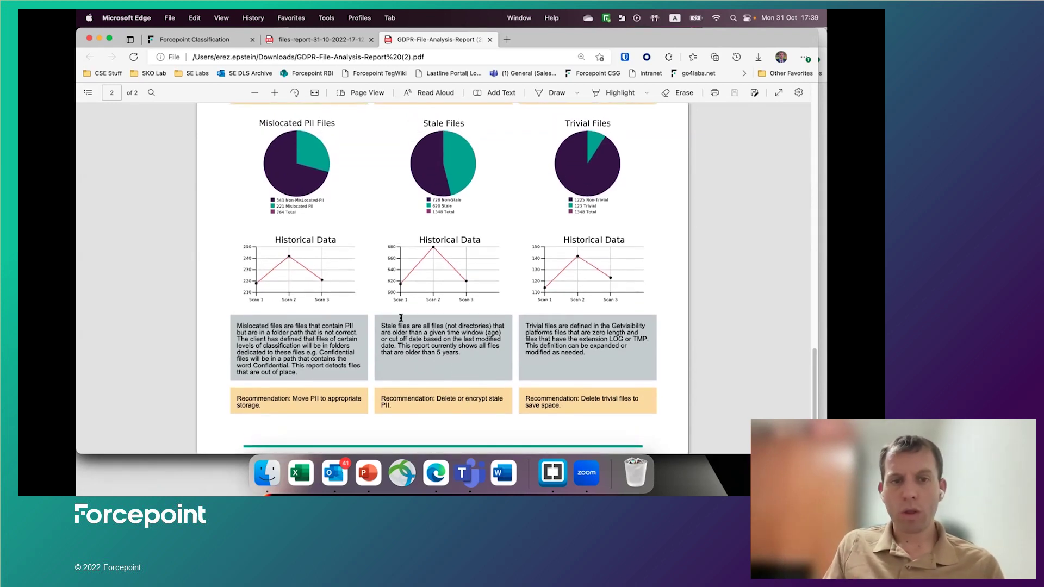
Filter the Forcepoint Results table to Risk High and Category HR Documents
{"action": "left_click", "coordinate": [210, 41]}
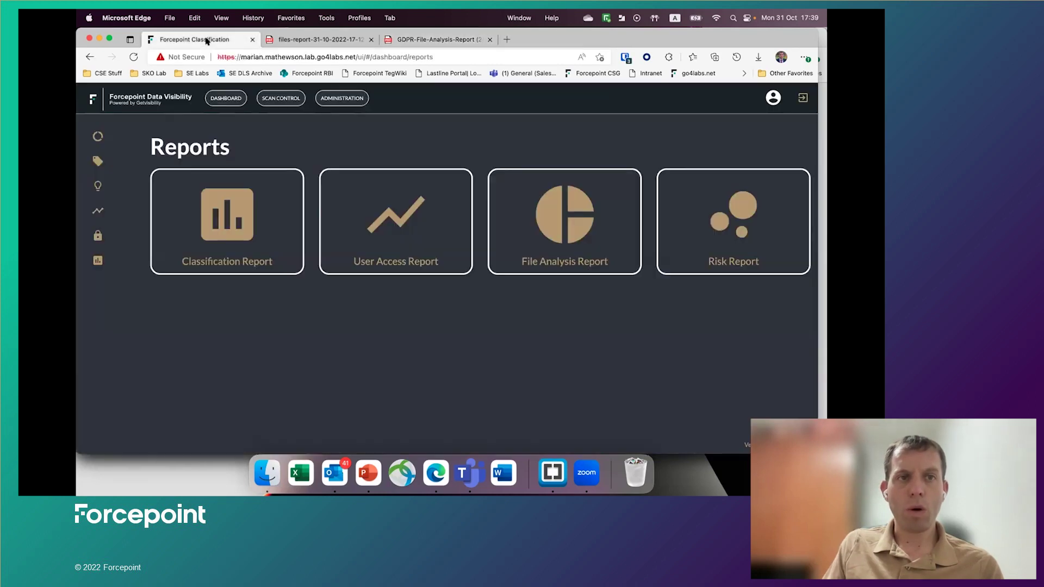
{"action": "left_click", "coordinate": [100, 212]}
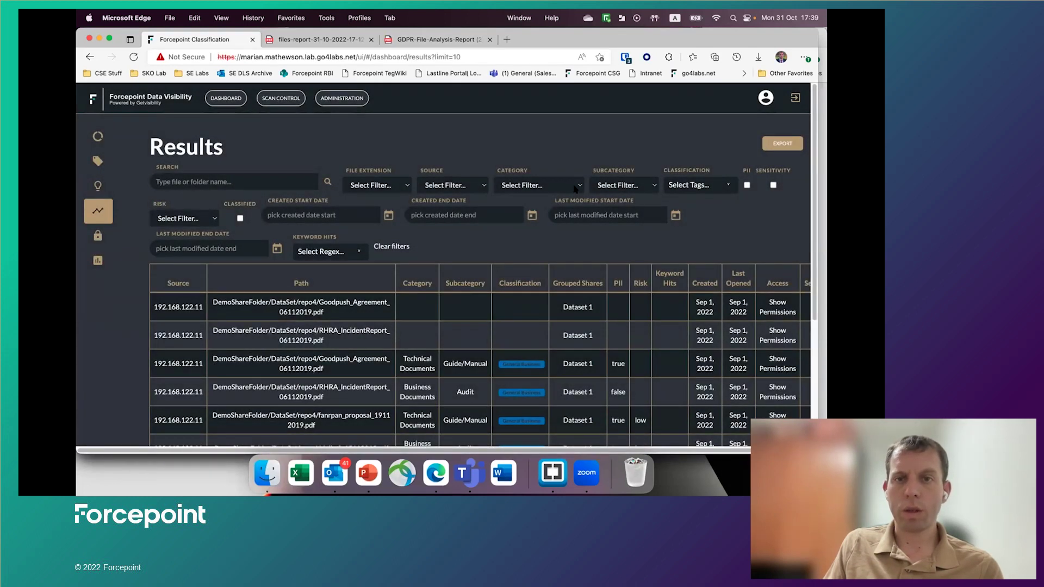
{"action": "left_click", "coordinate": [185, 218]}
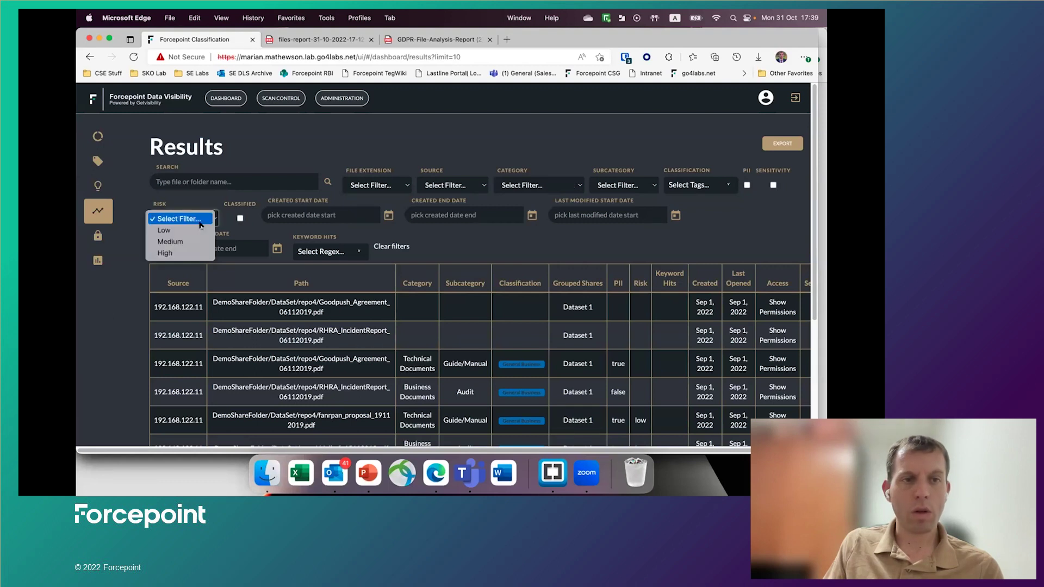
{"action": "left_click", "coordinate": [176, 253]}
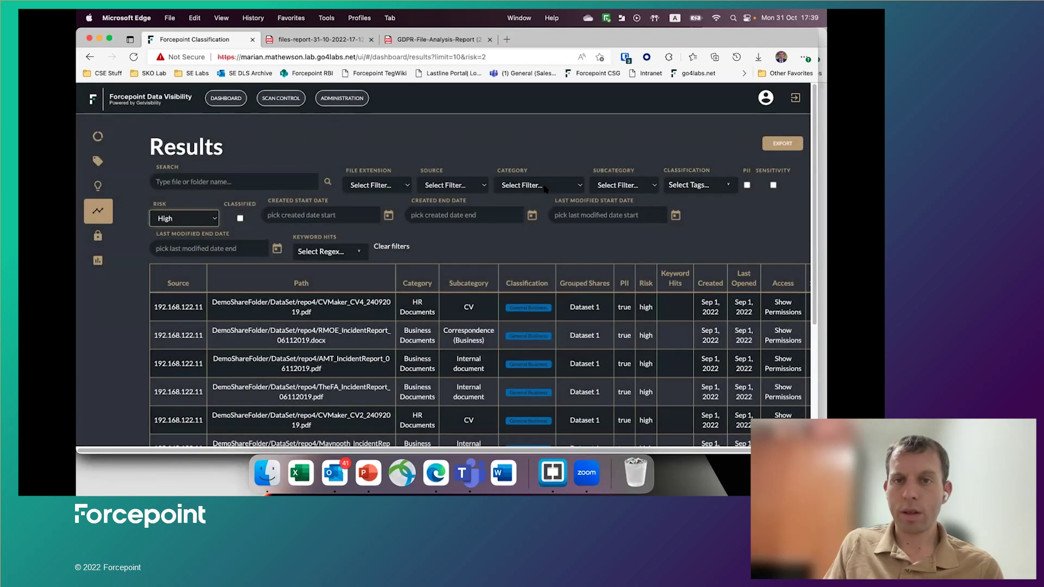
{"action": "left_click", "coordinate": [545, 187]}
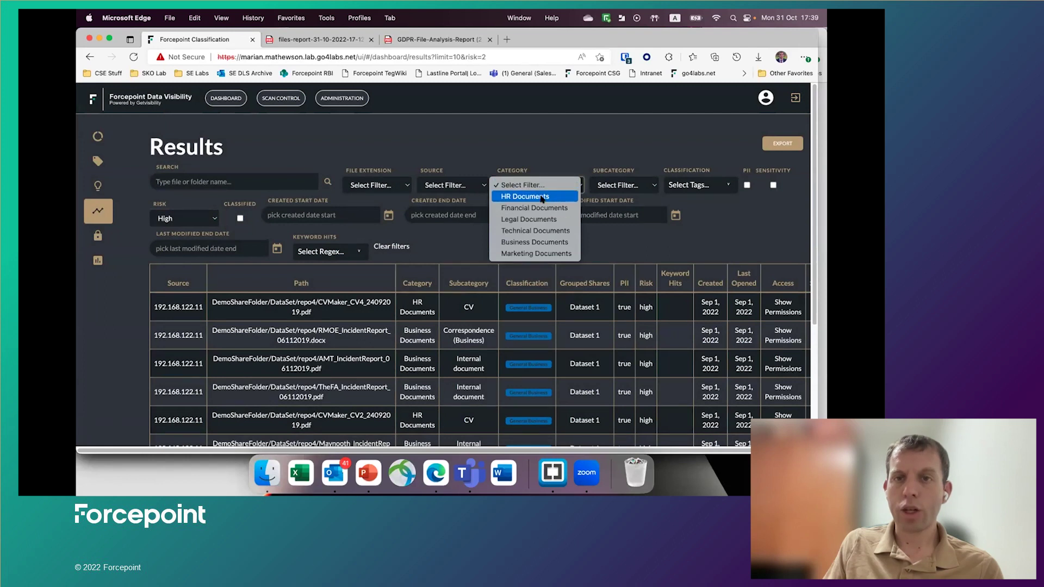
{"action": "left_click", "coordinate": [542, 198]}
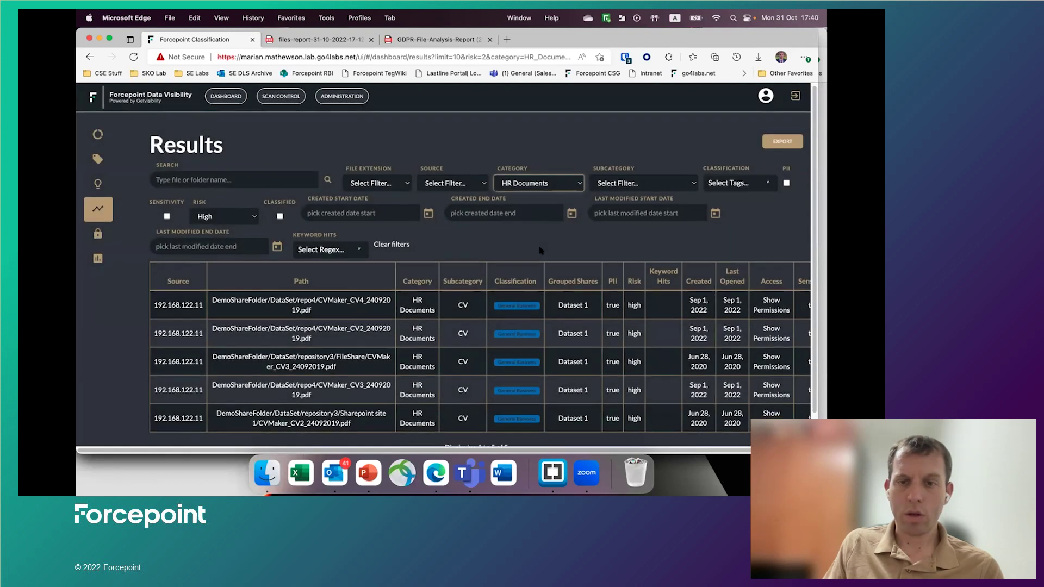
{"action": "scroll", "coordinate": [541, 250], "scroll_direction": "down", "scroll_amount": 2}
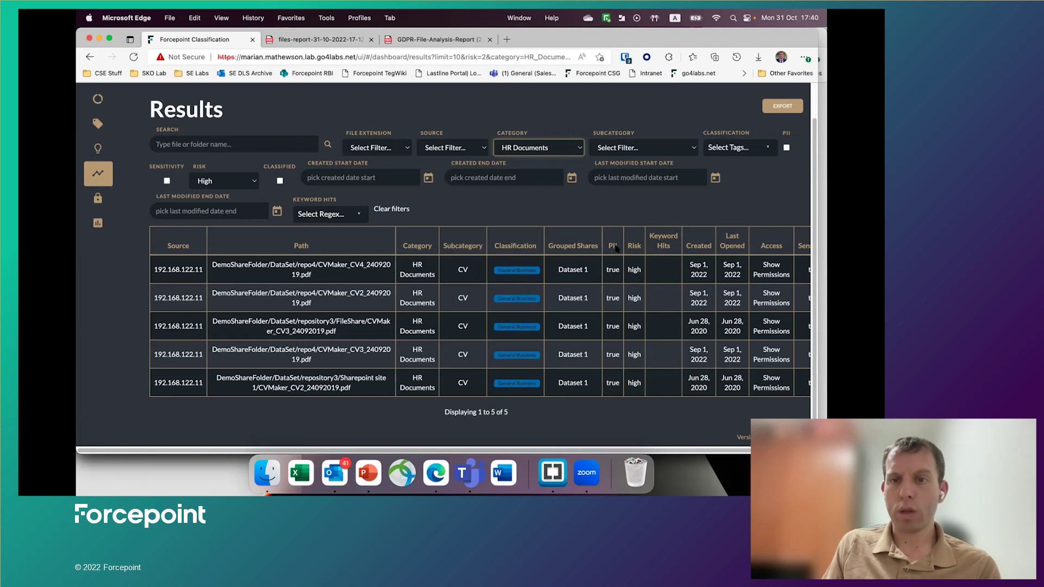
{"action": "scroll", "coordinate": [613, 245], "scroll_direction": "right", "scroll_amount": 2}
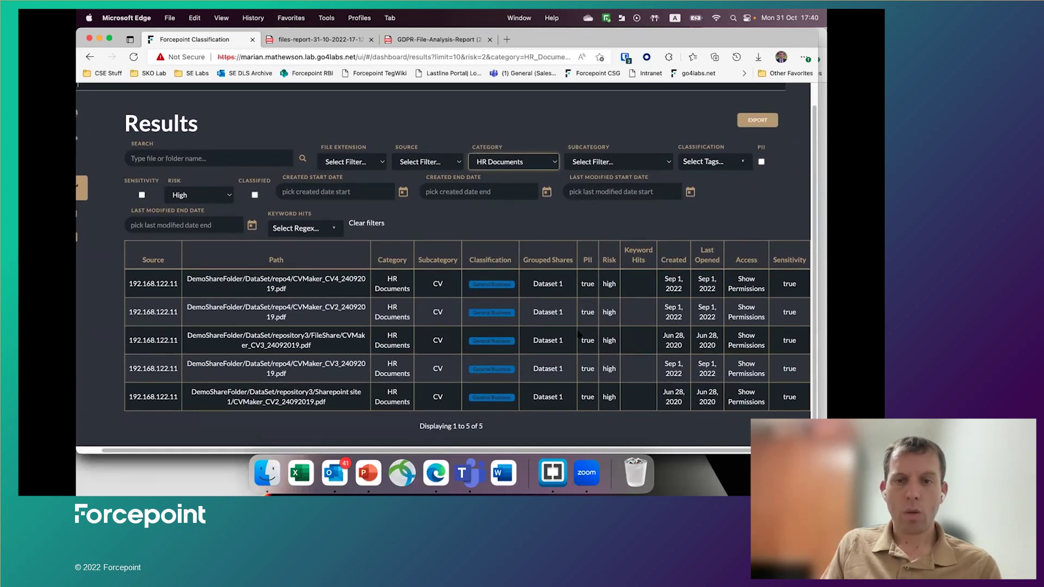
{"action": "scroll", "coordinate": [579, 334], "scroll_direction": "down", "scroll_amount": 1}
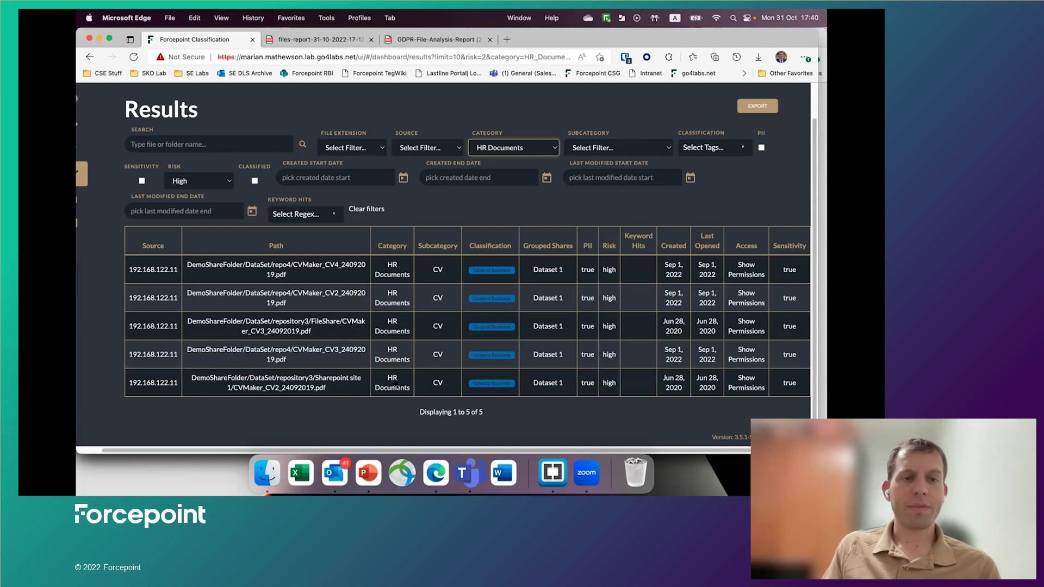
{"action": "scroll", "coordinate": [285, 396], "scroll_direction": "left", "scroll_amount": 3}
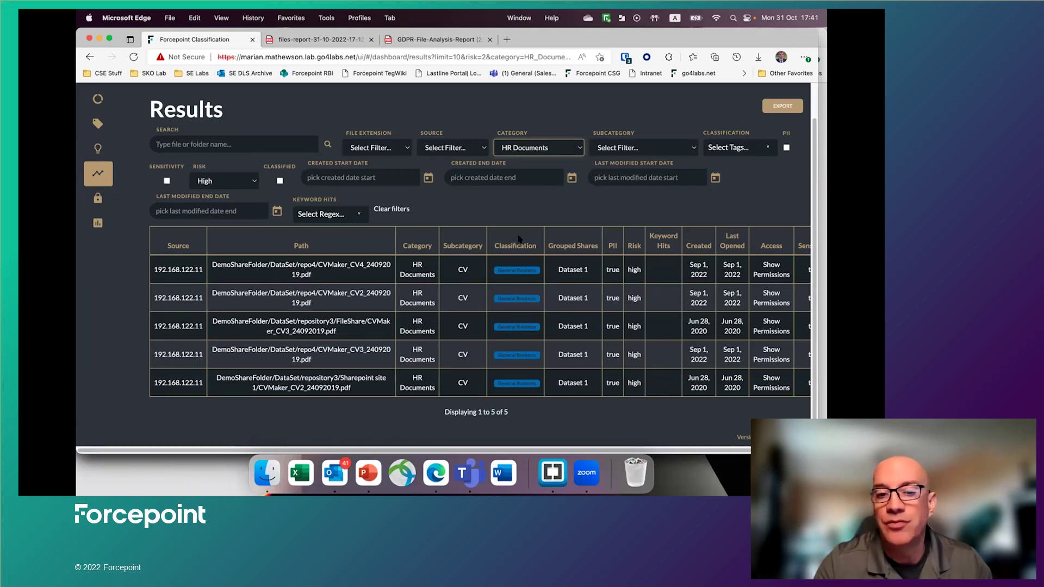
{"action": "scroll", "coordinate": [519, 240], "scroll_direction": "right", "scroll_amount": 2}
{"action": "scroll", "coordinate": [519, 239], "scroll_direction": "right", "scroll_amount": 1}
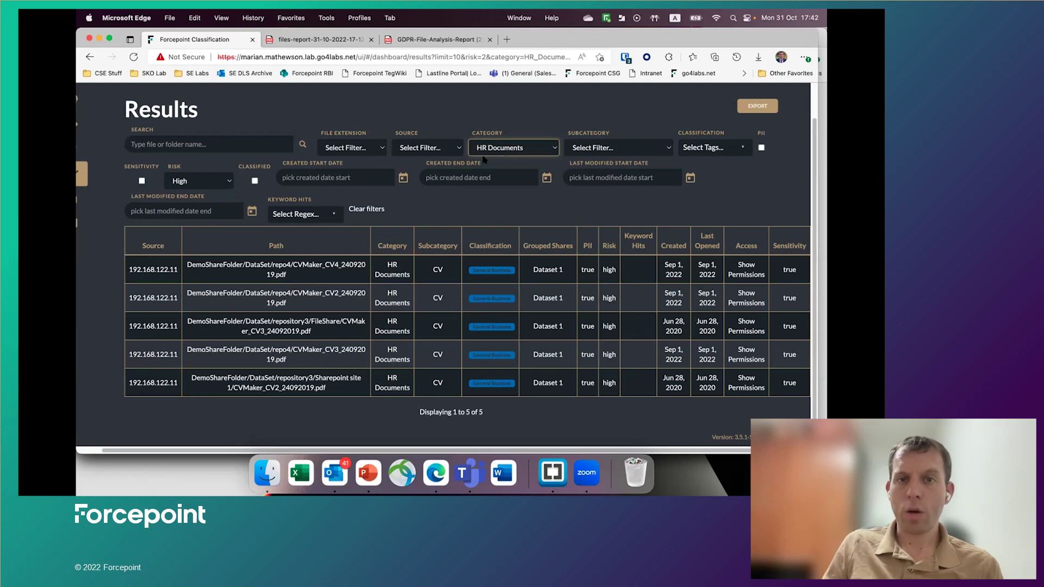
Expand the Classification 'Select Tags...' dropdown to list the tag checkboxes
{"action": "left_click", "coordinate": [713, 152]}
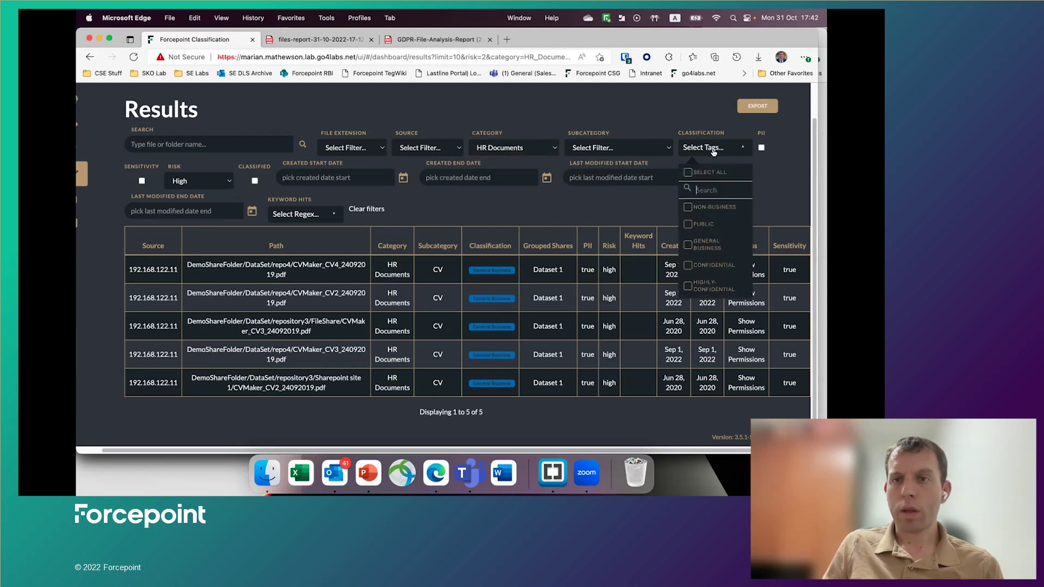